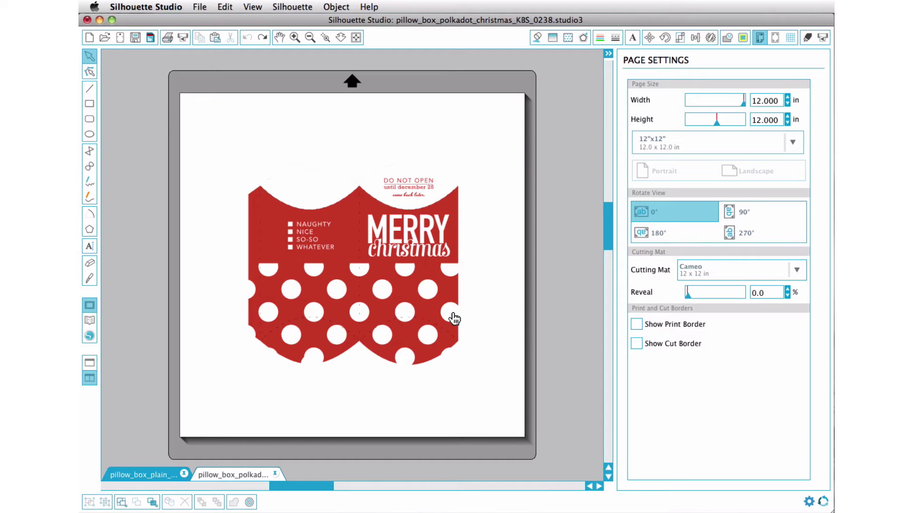
Step: Ungroup the red polka-dot pillow box design, then reselect it
click(455, 318)
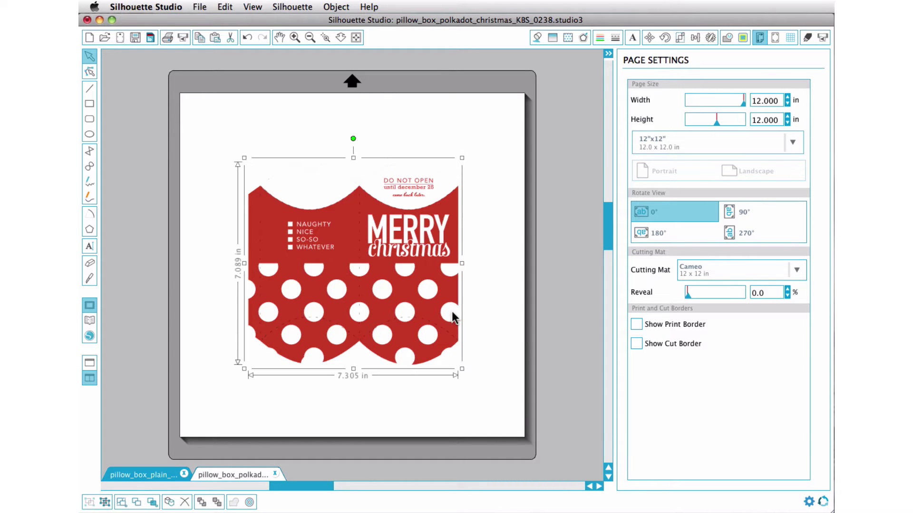
right_click(499, 278)
click(526, 453)
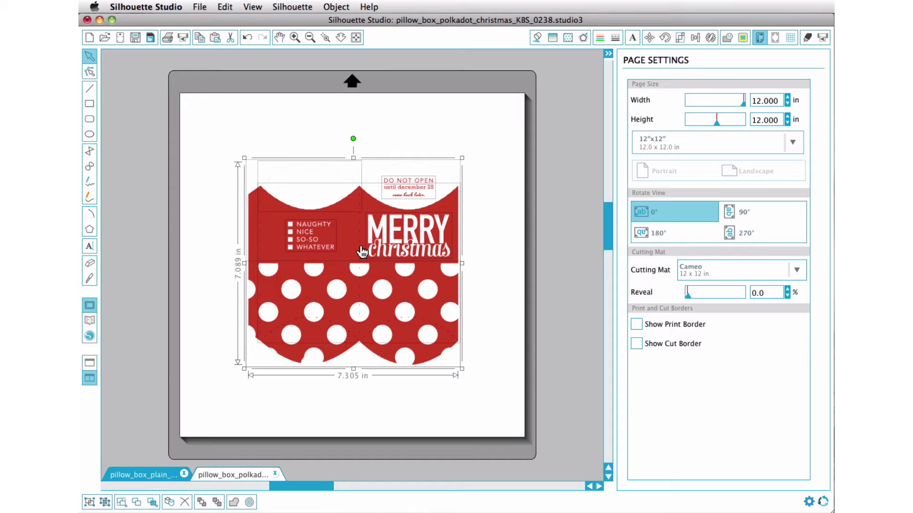
click(490, 169)
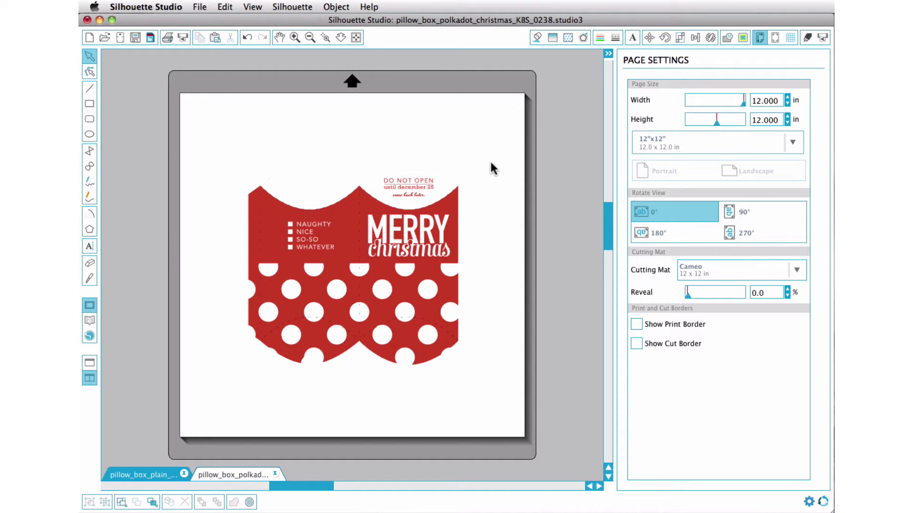
click(460, 208)
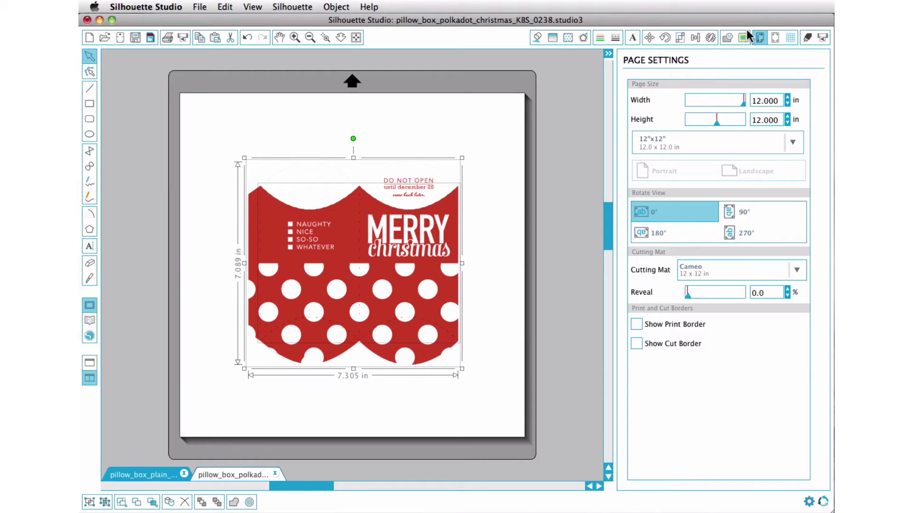
Step: Set the pillow box design's cut setting to Cut
click(807, 36)
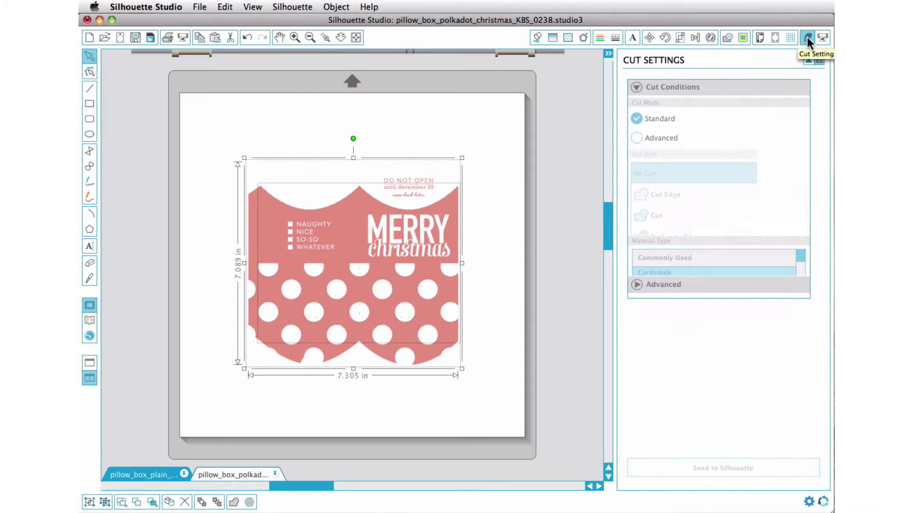
click(647, 214)
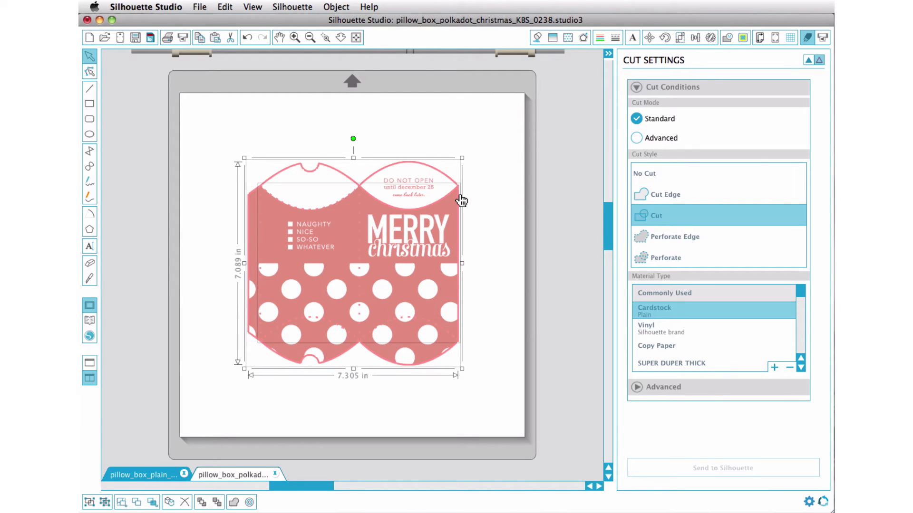
click(481, 166)
click(419, 164)
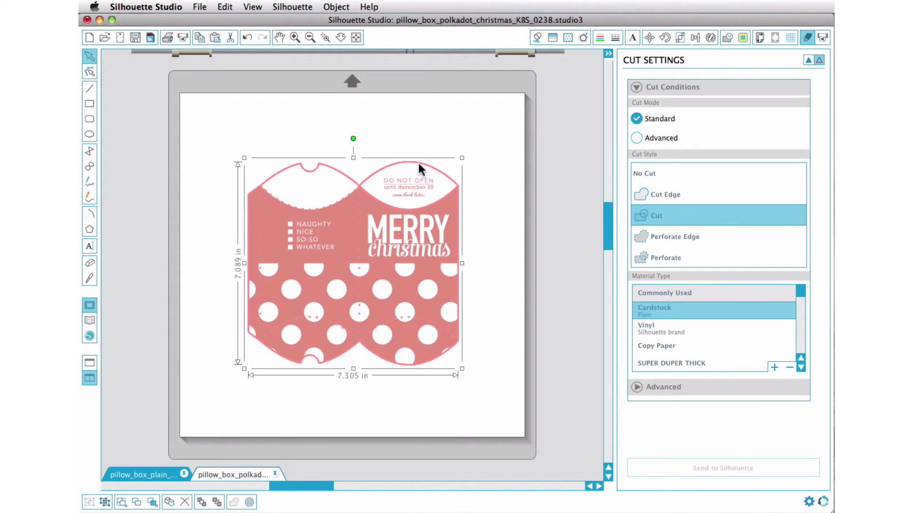
Step: Ungroup the design and set the DO NOT OPEN flap piece to No Cut
right_click(418, 163)
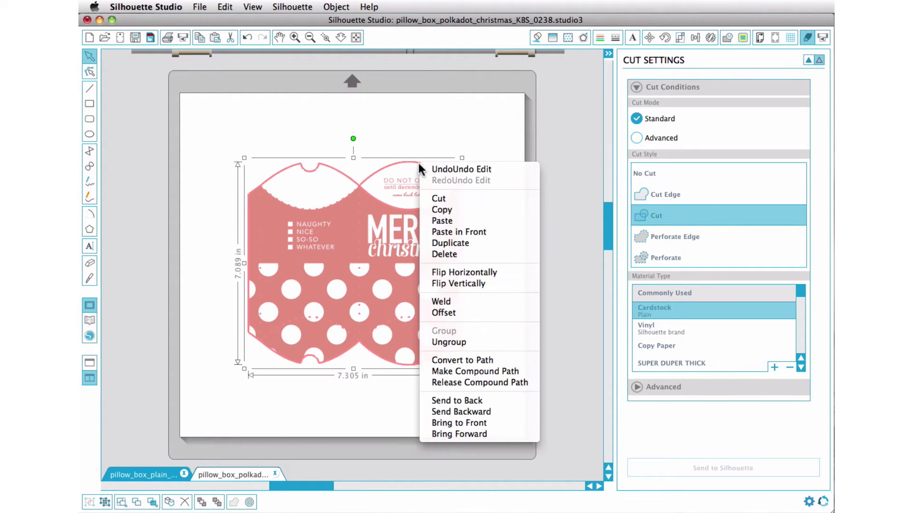
click(428, 343)
click(491, 211)
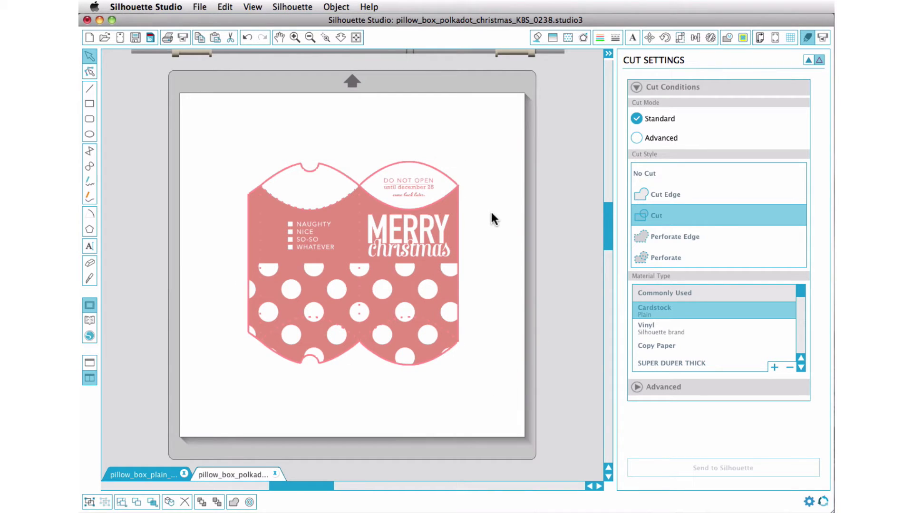
click(447, 199)
click(662, 171)
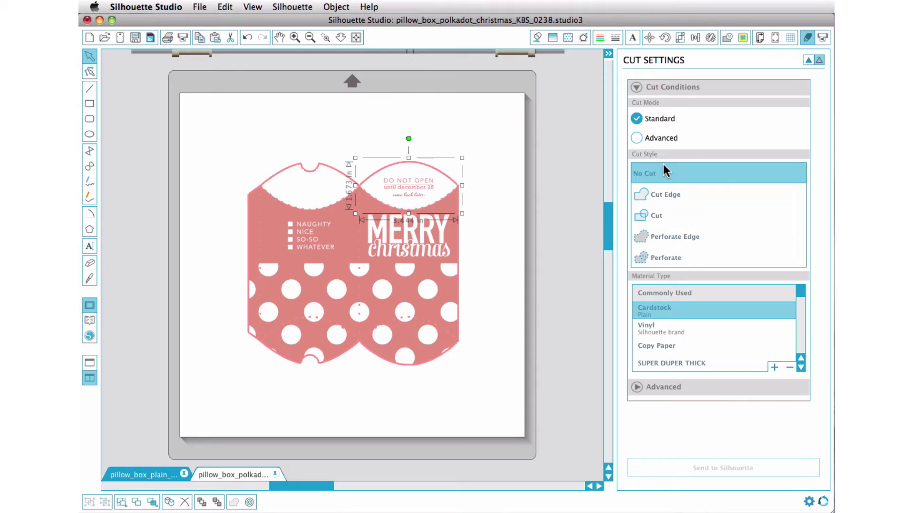
click(490, 152)
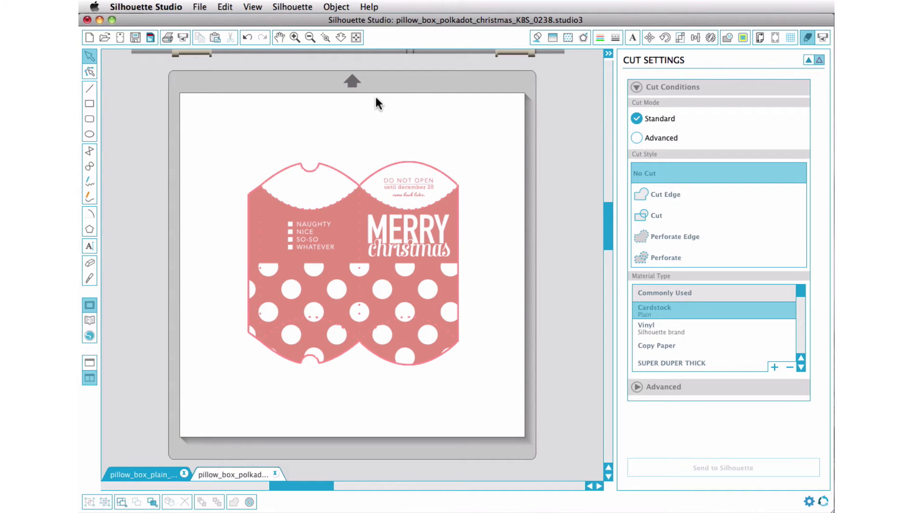
Step: Send the large red artwork piece to the back, behind the MERRY christmas text
click(295, 38)
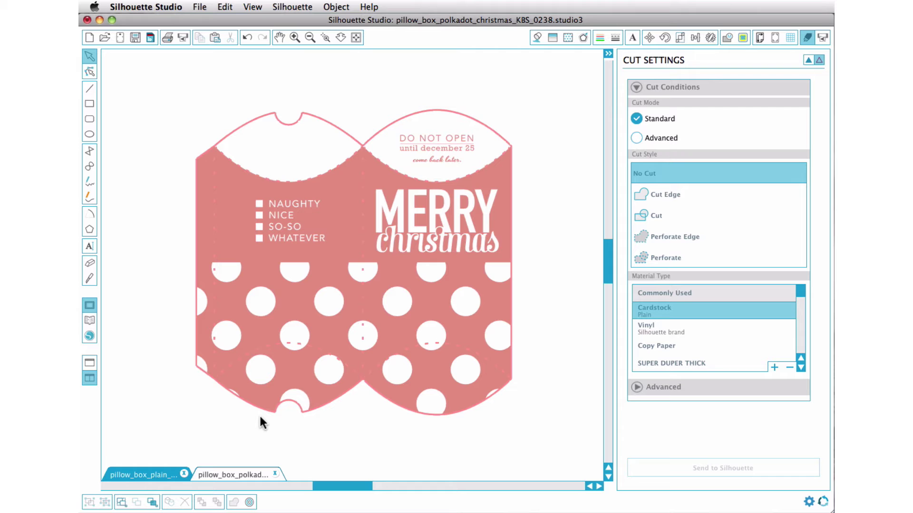
click(758, 38)
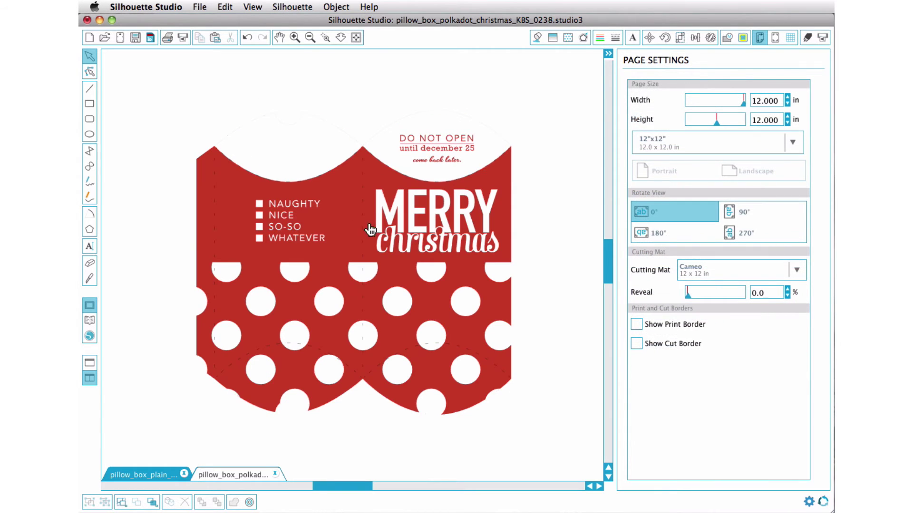
click(365, 206)
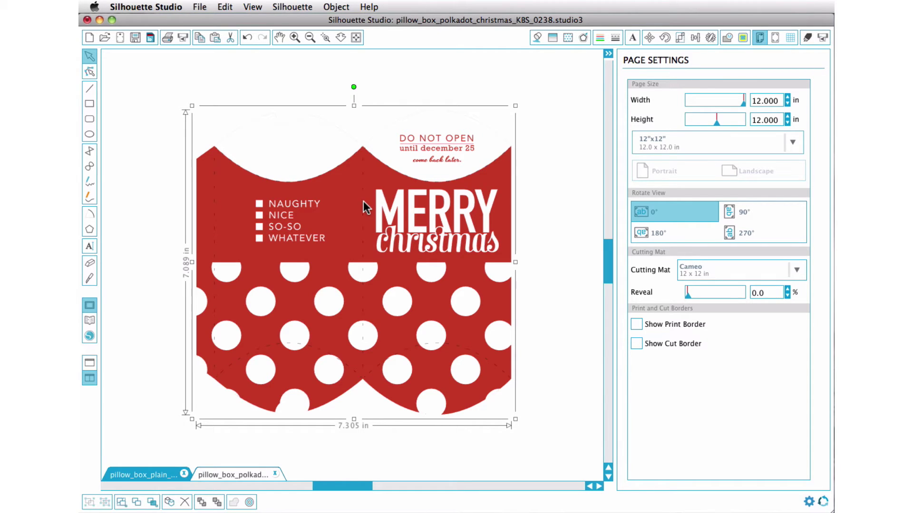
click(364, 206)
right_click(364, 206)
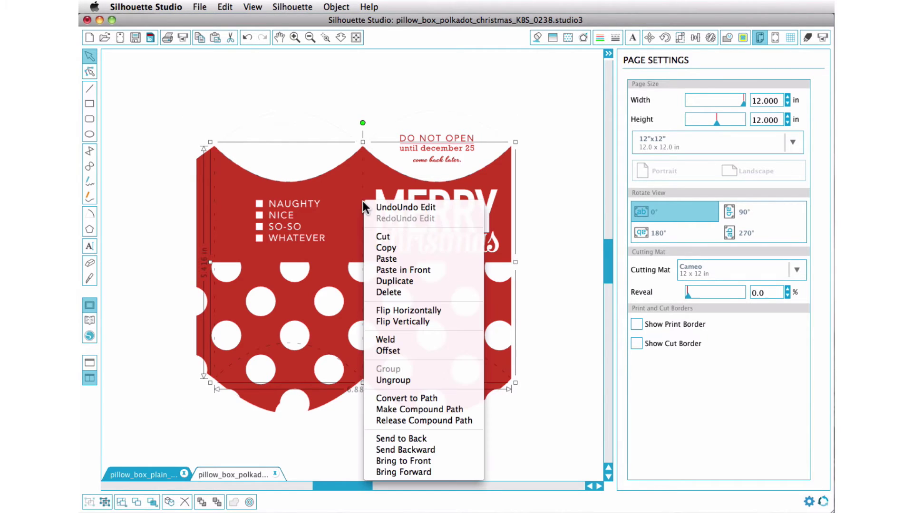
click(409, 439)
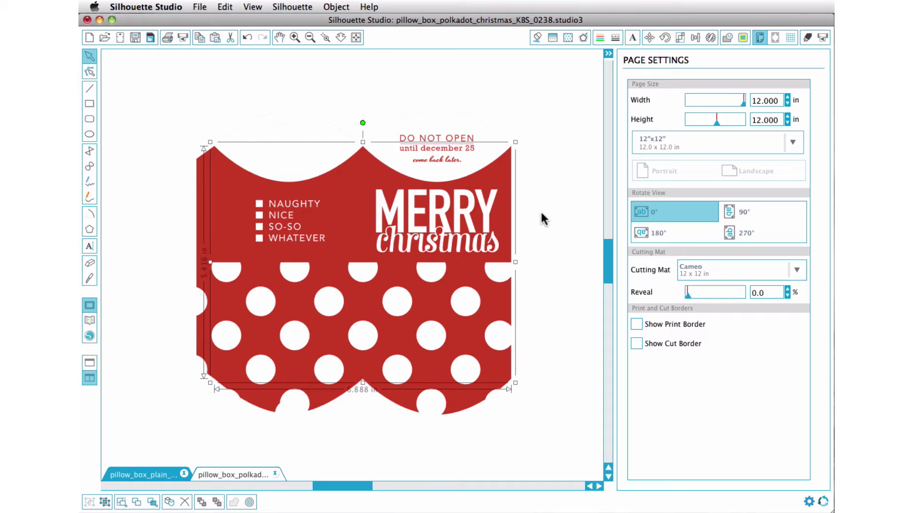
click(542, 218)
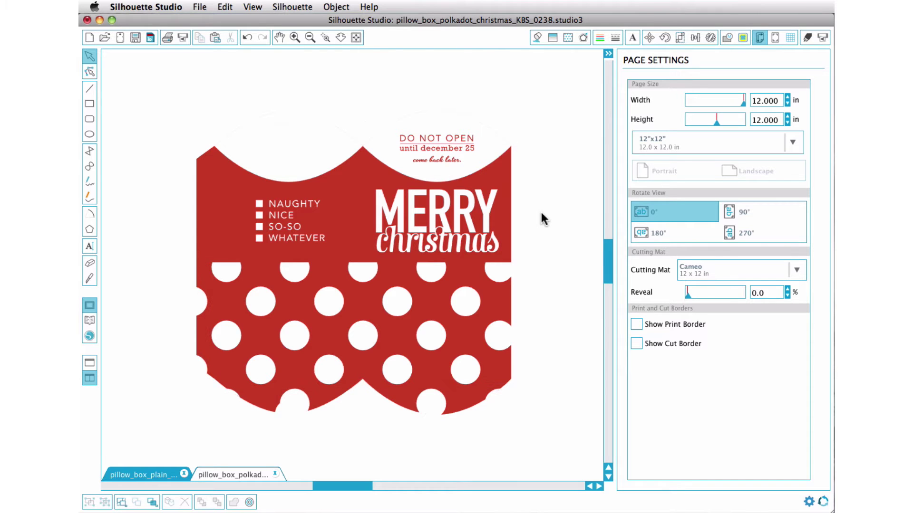
Step: Set the registration mark style to Type 1 (CAMEO, Portrait)
click(773, 37)
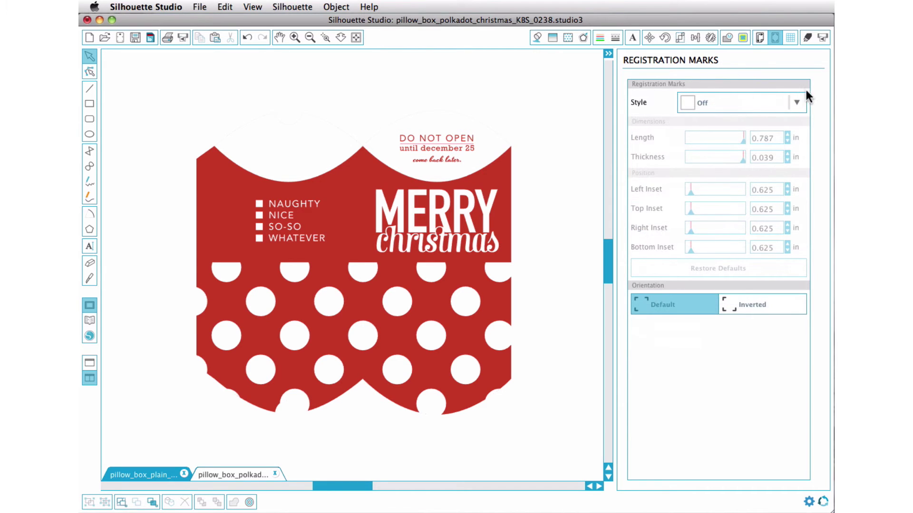
click(798, 106)
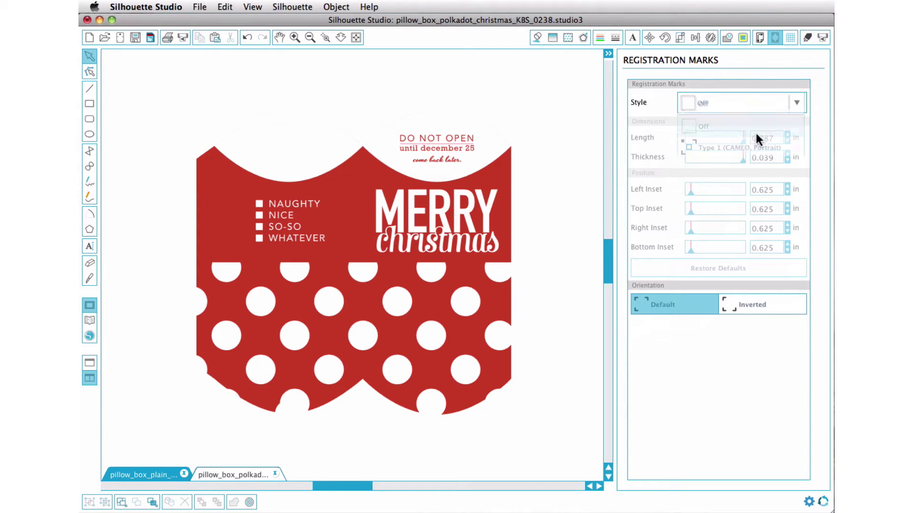
click(720, 148)
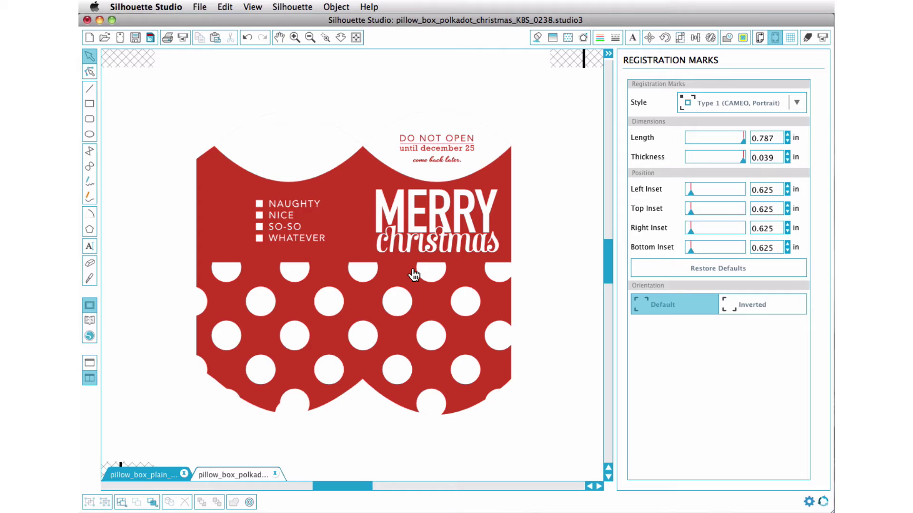
Step: Fill the lower polka-dot section orange
click(432, 276)
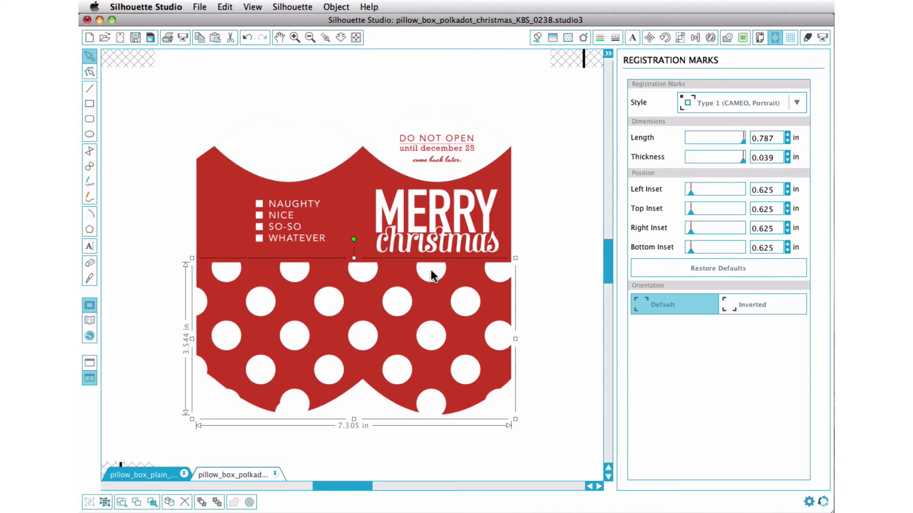
click(537, 39)
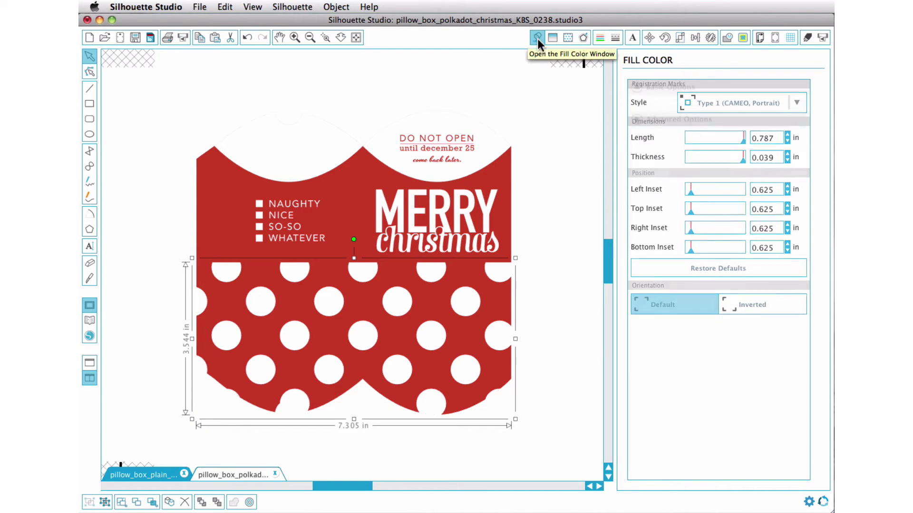
click(662, 139)
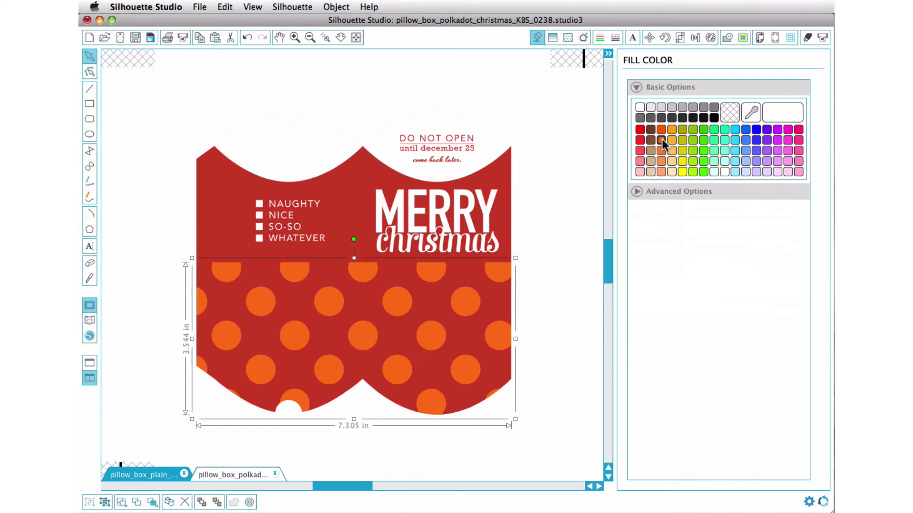
Step: Fill the red base light grey, then switch to the pillow_box_plain document
click(430, 314)
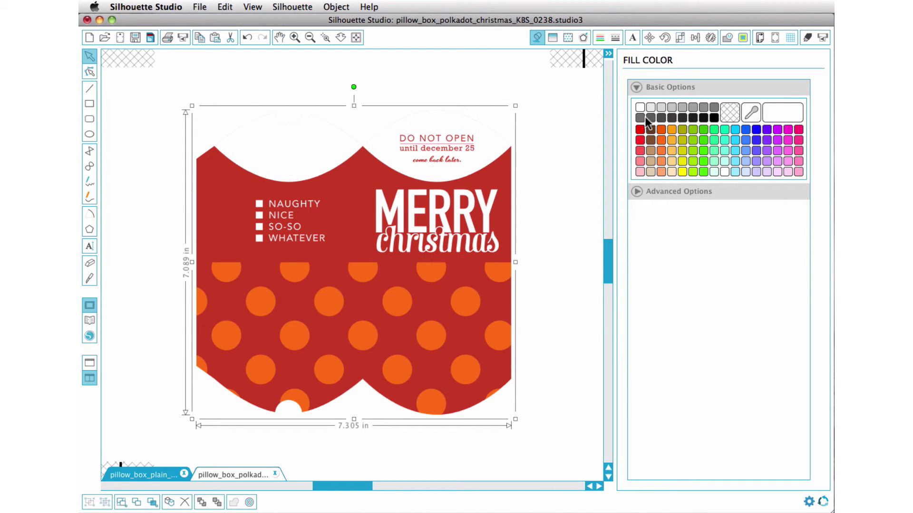
click(661, 108)
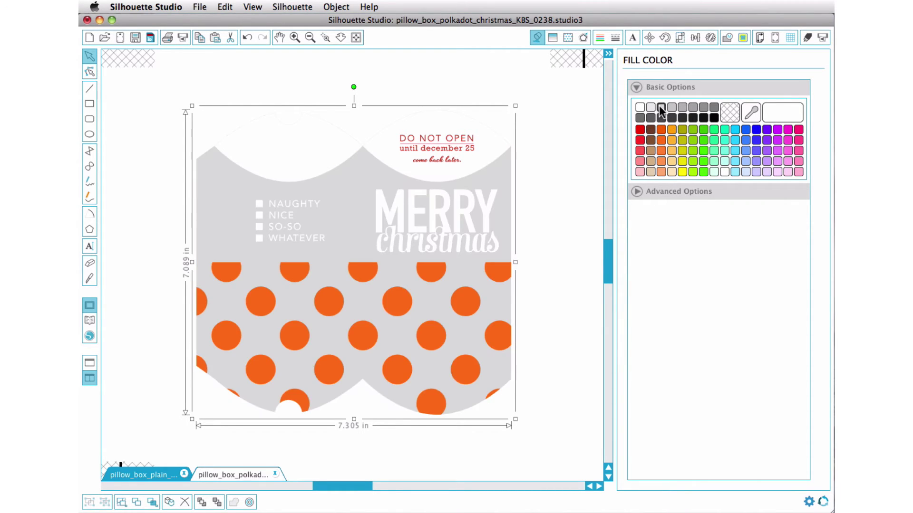
click(429, 225)
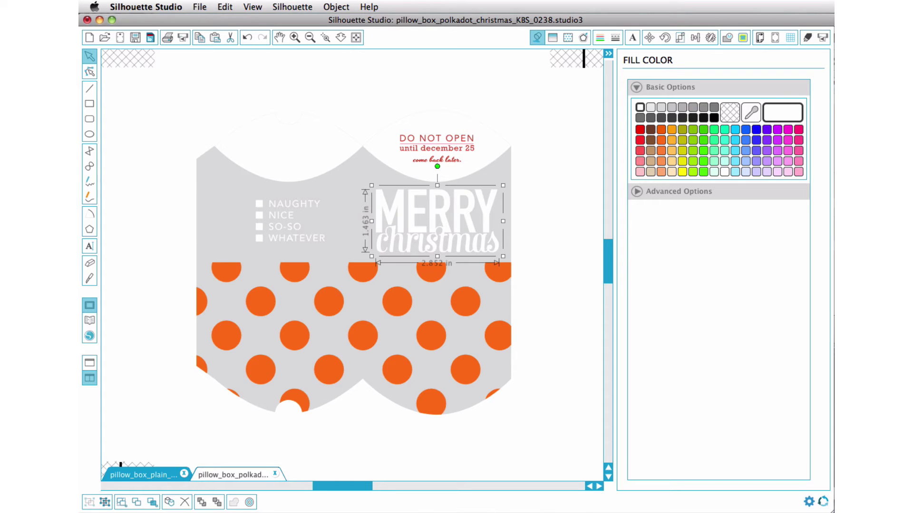
click(149, 472)
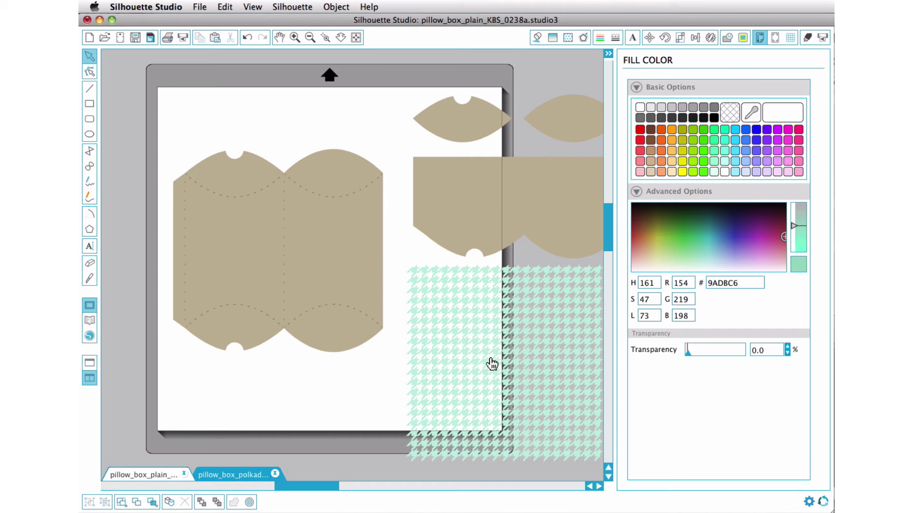
Step: Place the tan bottom box piece over the houndstooth pattern and bring it to the front
mouse_move(479, 362)
mouse_down()
mouse_move(260, 338)
mouse_move(471, 364)
mouse_up()
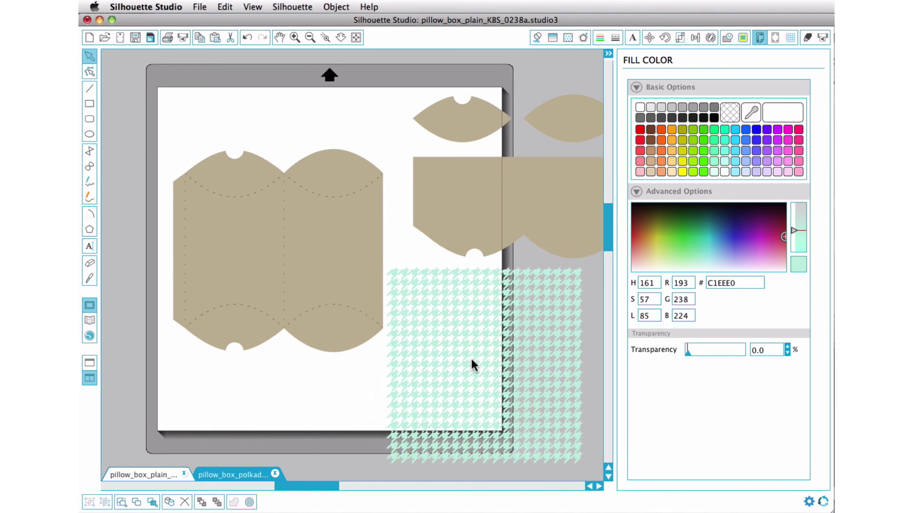
click(497, 194)
drag(497, 191, 473, 305)
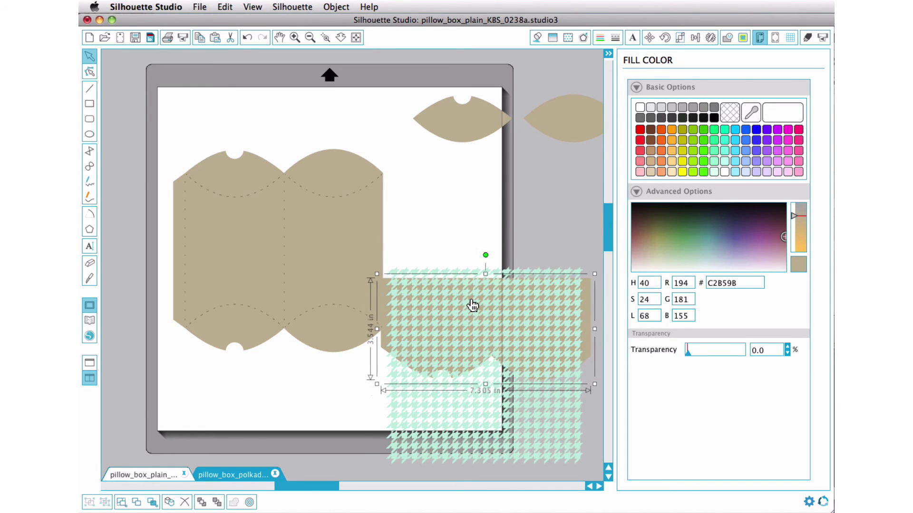
right_click(478, 210)
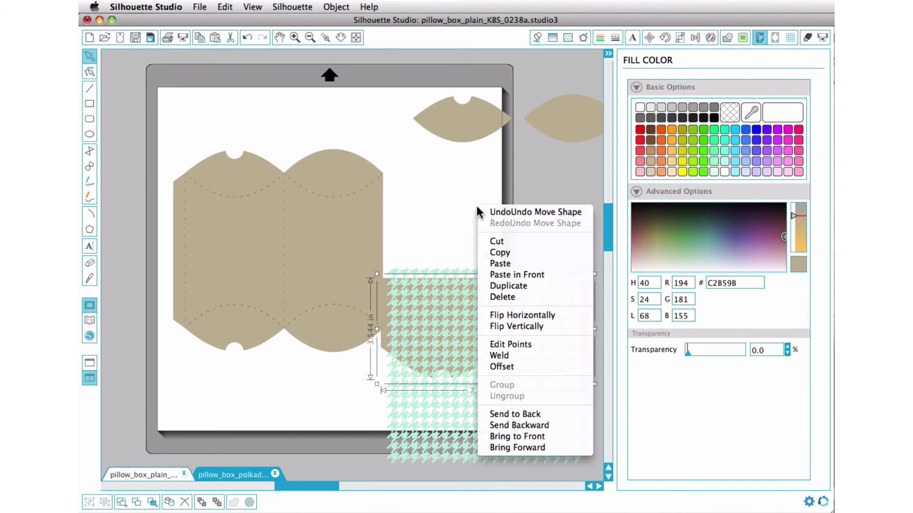
click(492, 438)
Step: Enlarge the houndstooth pattern to about 7.8 by 7.85 inches, fully covering the tan piece
click(438, 400)
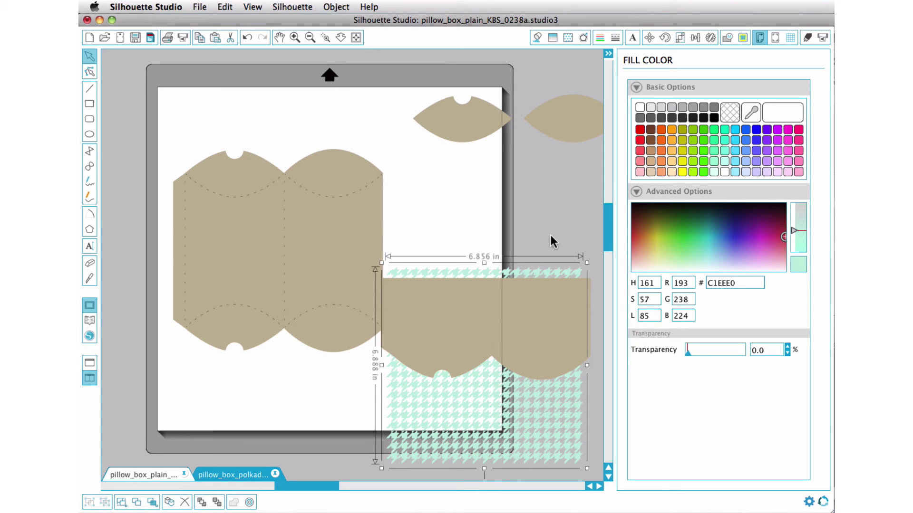
mouse_move(551, 238)
mouse_down()
mouse_move(518, 293)
mouse_move(536, 298)
mouse_move(538, 313)
mouse_up()
click(458, 227)
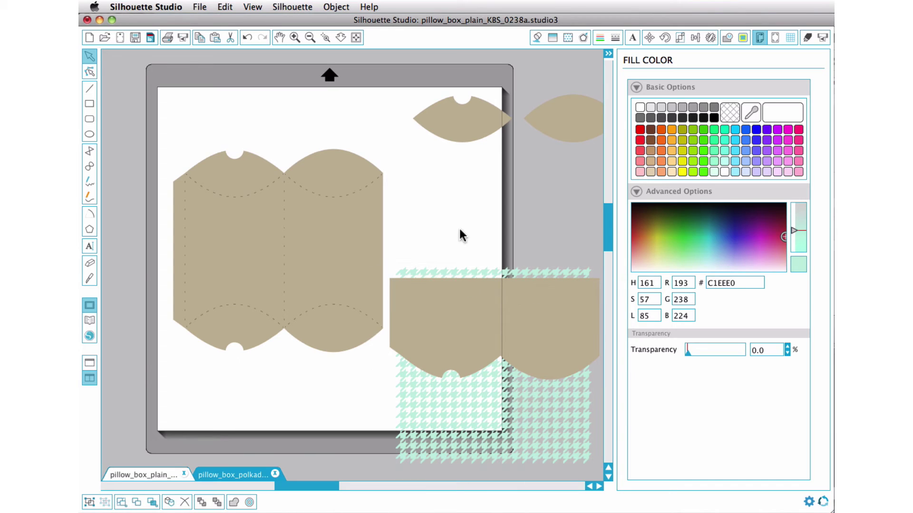
click(422, 361)
drag(390, 263, 368, 235)
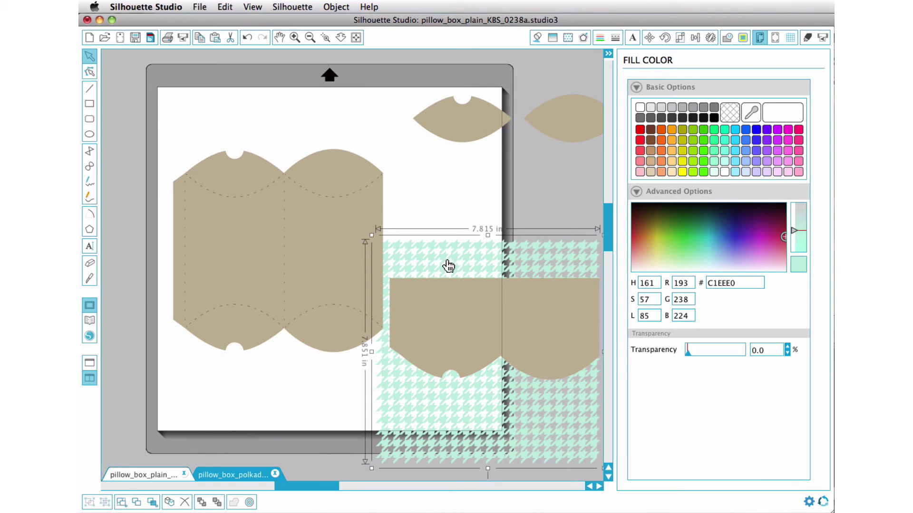
drag(460, 261, 466, 267)
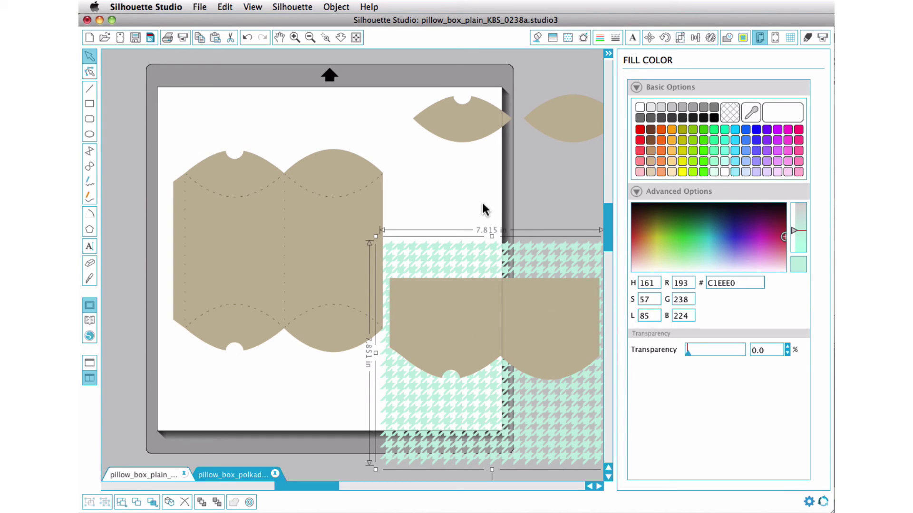
Step: Crop the pattern to the tan piece's outline and move it onto the box's lower half
click(441, 338)
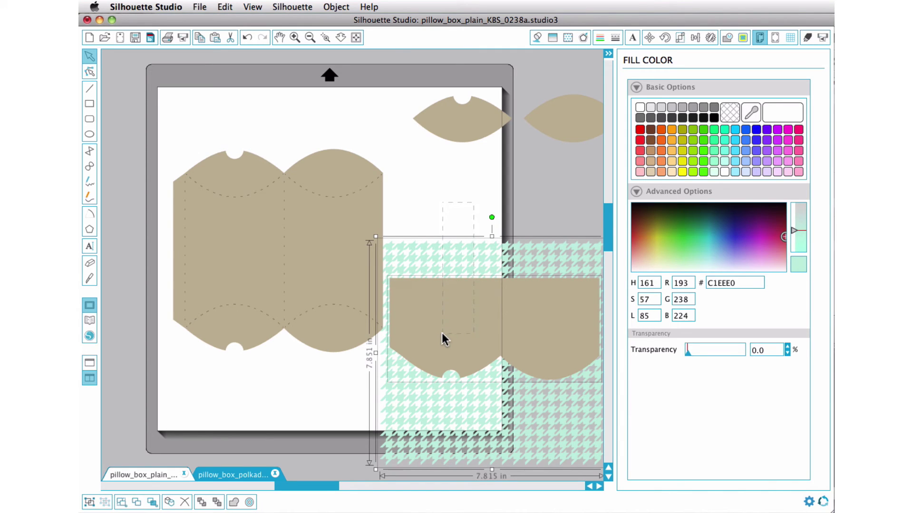
click(727, 38)
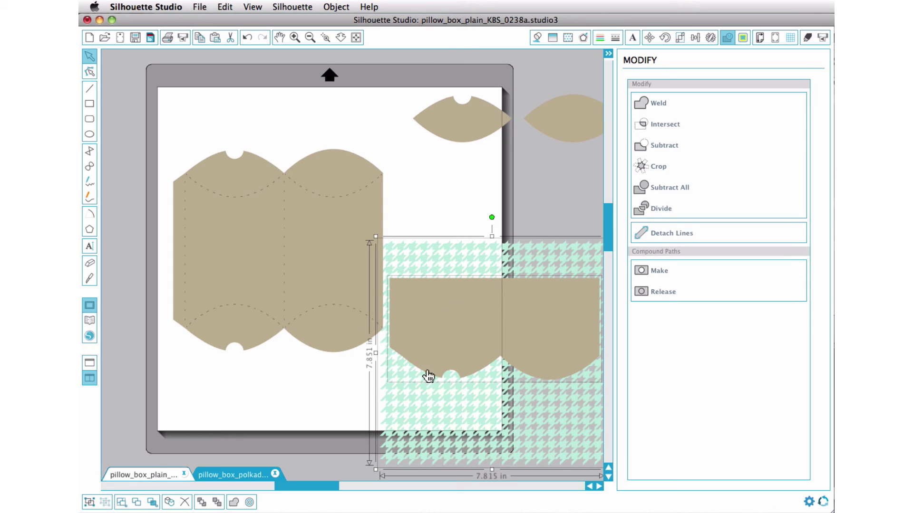
click(647, 164)
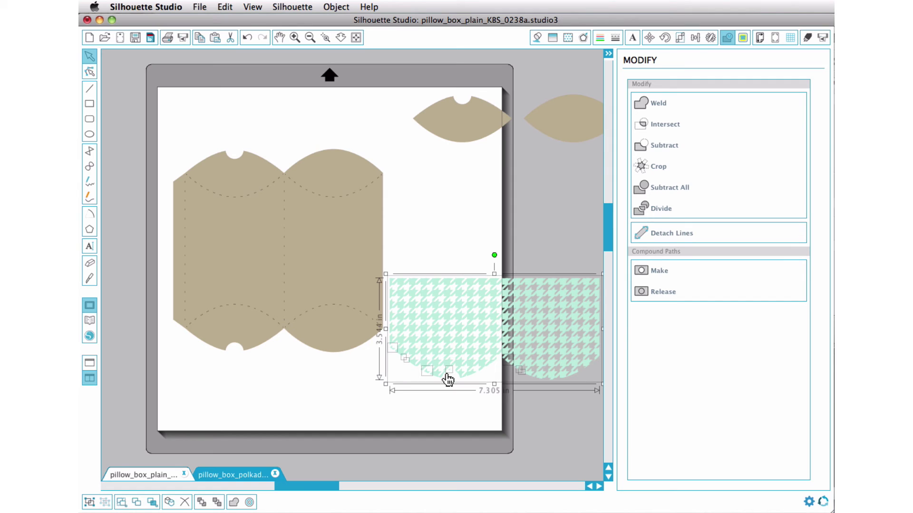
key(super+e)
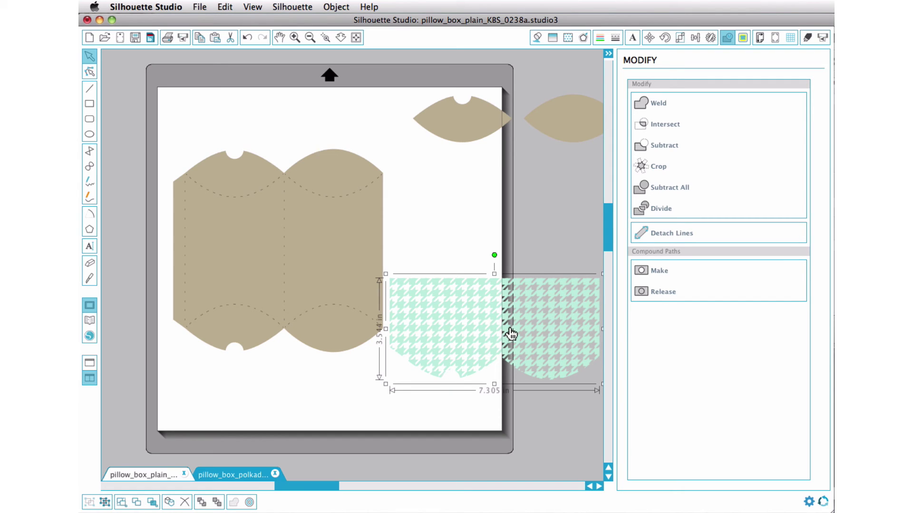
drag(509, 334, 314, 305)
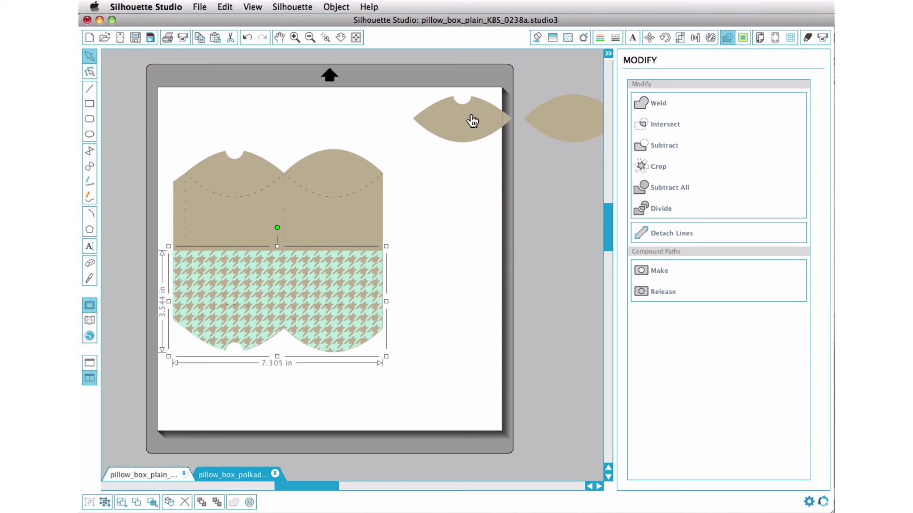
Step: Fill the two top flaps with the pattern's mint colour and bring them to the front
drag(472, 120, 293, 119)
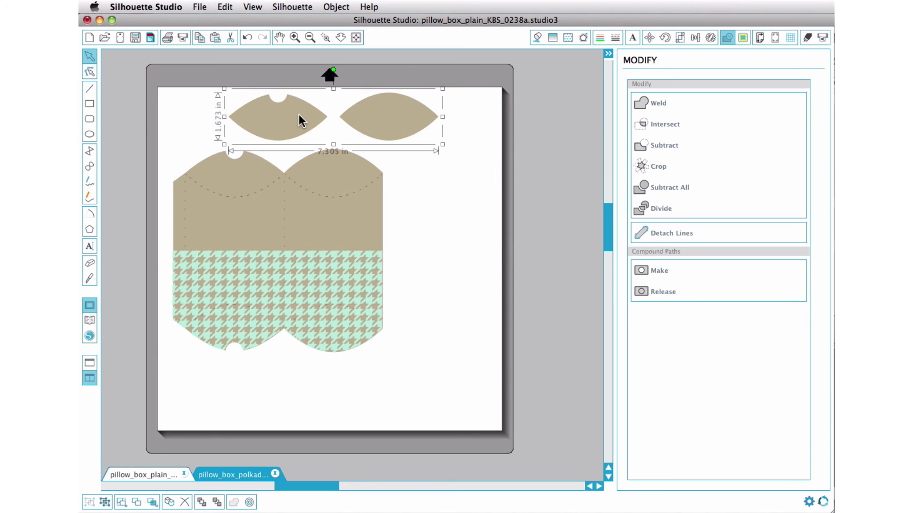
click(537, 37)
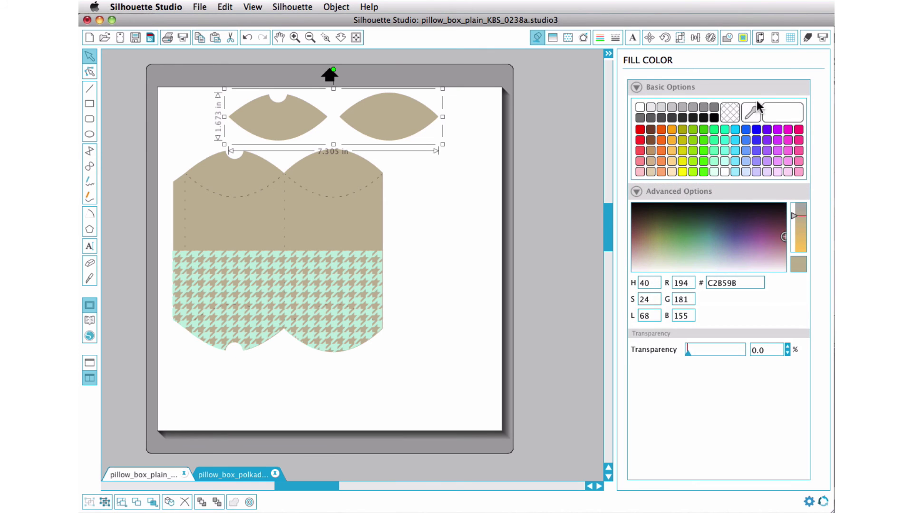
click(755, 112)
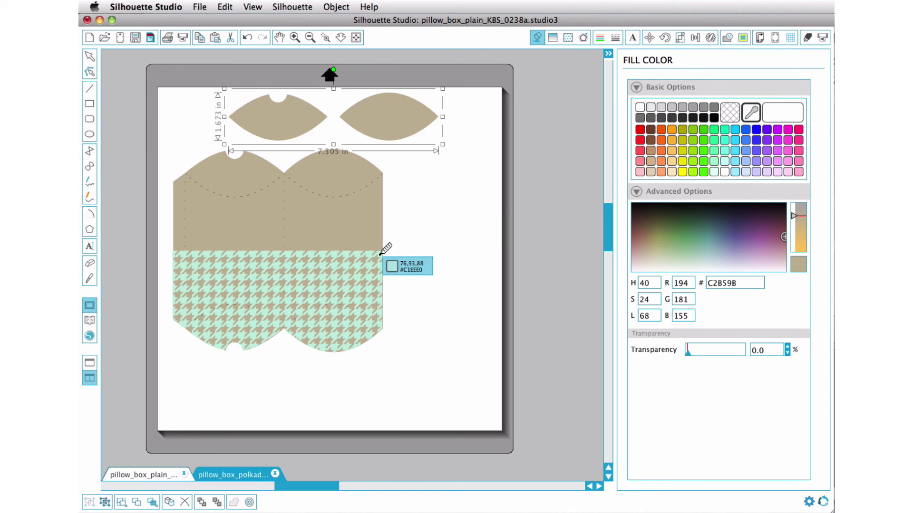
click(386, 249)
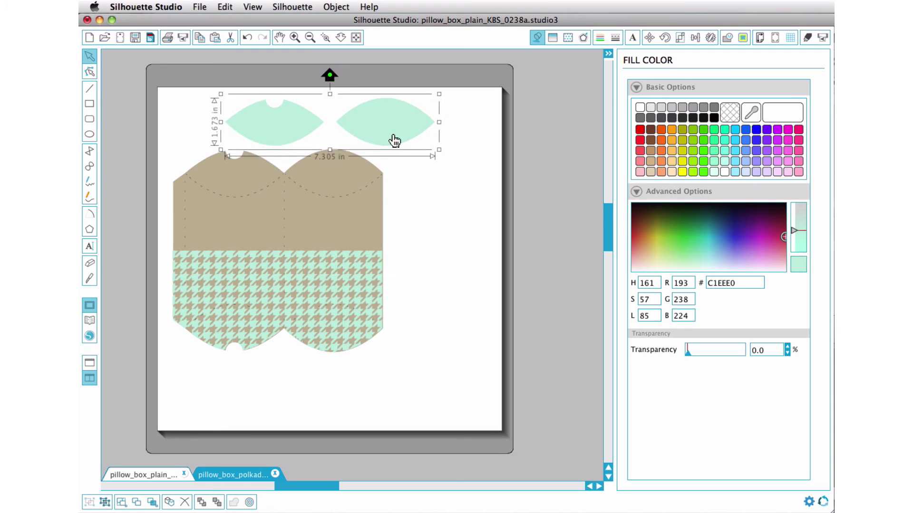
mouse_move(403, 129)
mouse_down()
mouse_move(382, 173)
mouse_move(372, 148)
mouse_up()
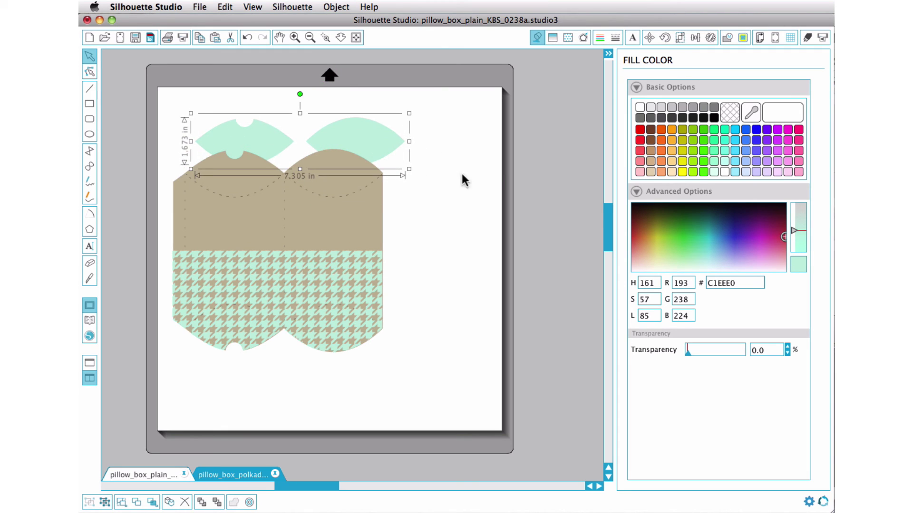
right_click(453, 153)
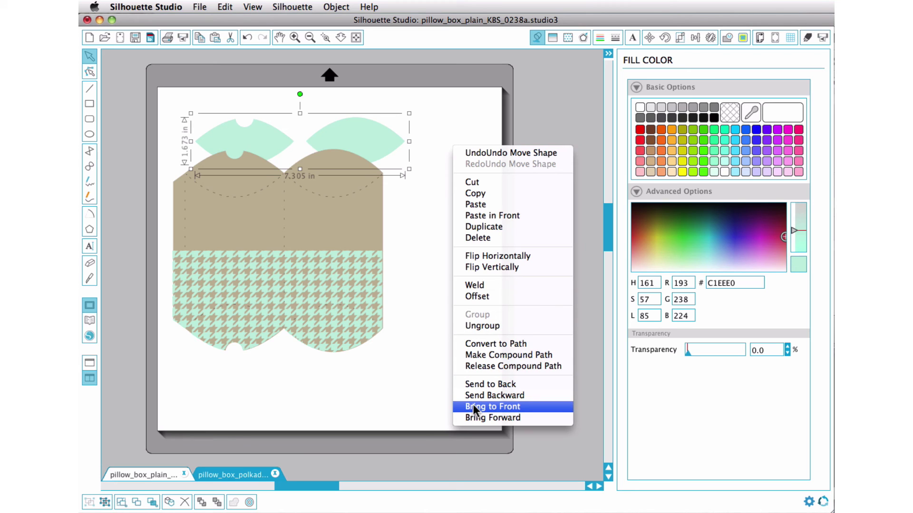
click(492, 407)
Step: Ungroup the mint flaps and place them over the box's left and right top curves
right_click(394, 143)
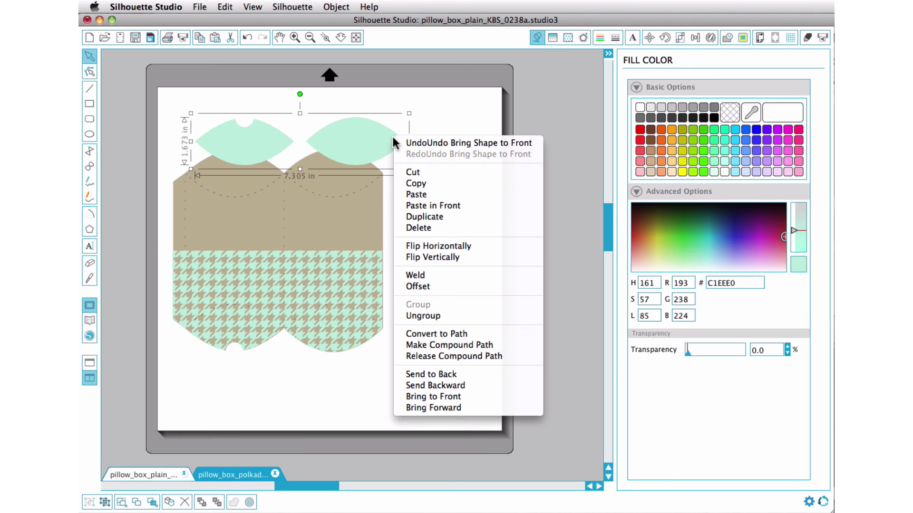
click(422, 315)
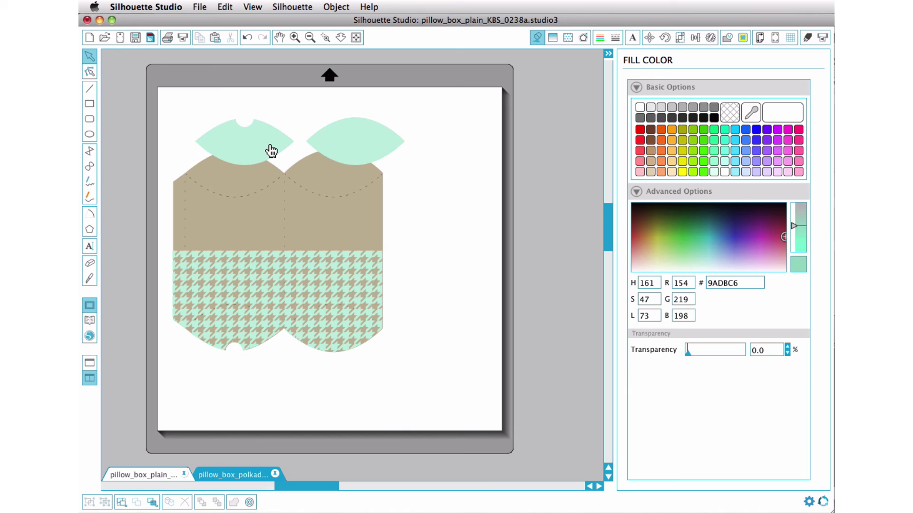
mouse_move(271, 151)
mouse_down()
mouse_move(270, 182)
mouse_move(262, 183)
mouse_up()
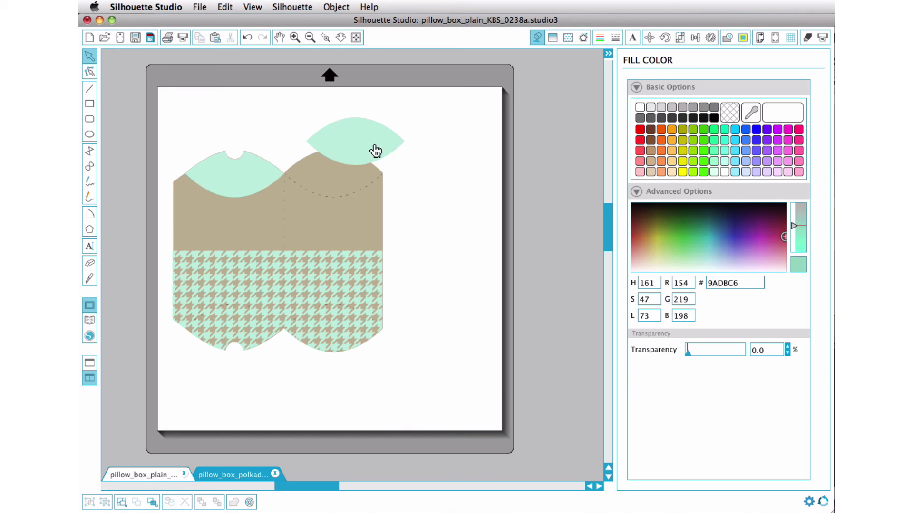
drag(377, 147, 357, 179)
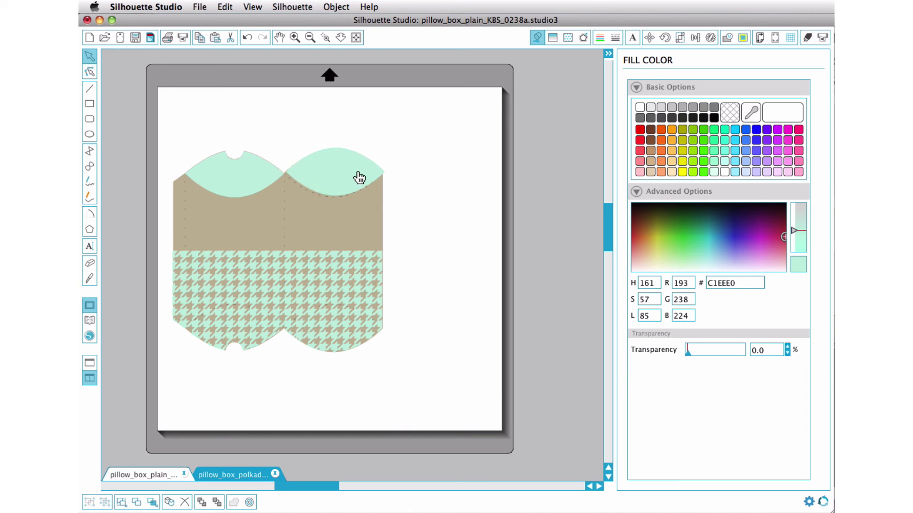
click(464, 187)
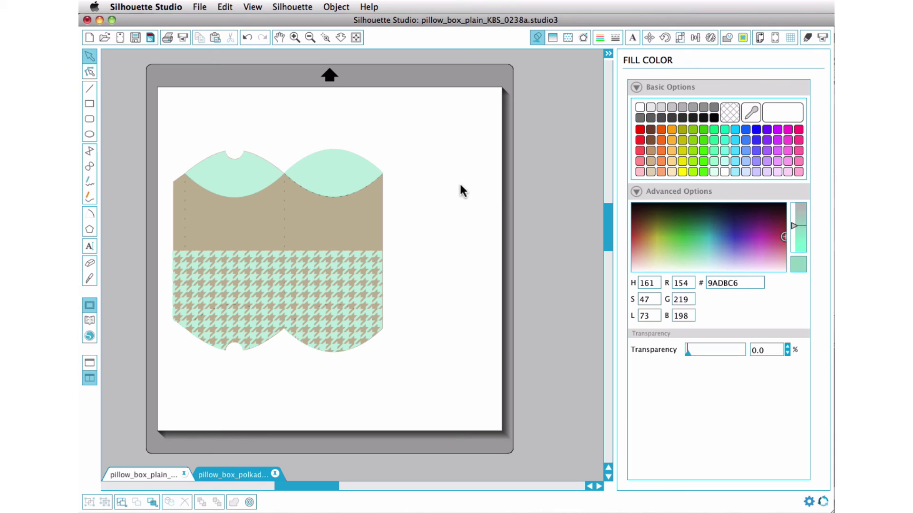
Step: Fill the tan box body white, then deselect it
click(347, 237)
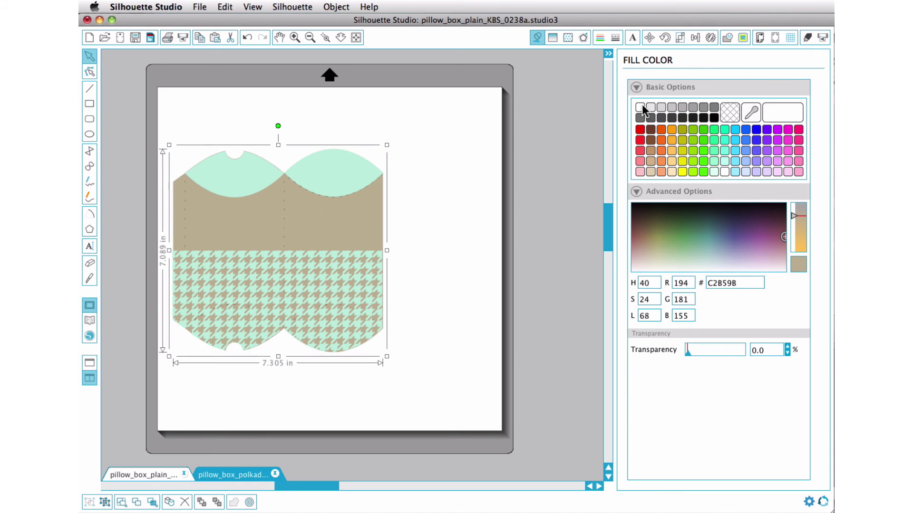
click(641, 107)
click(424, 186)
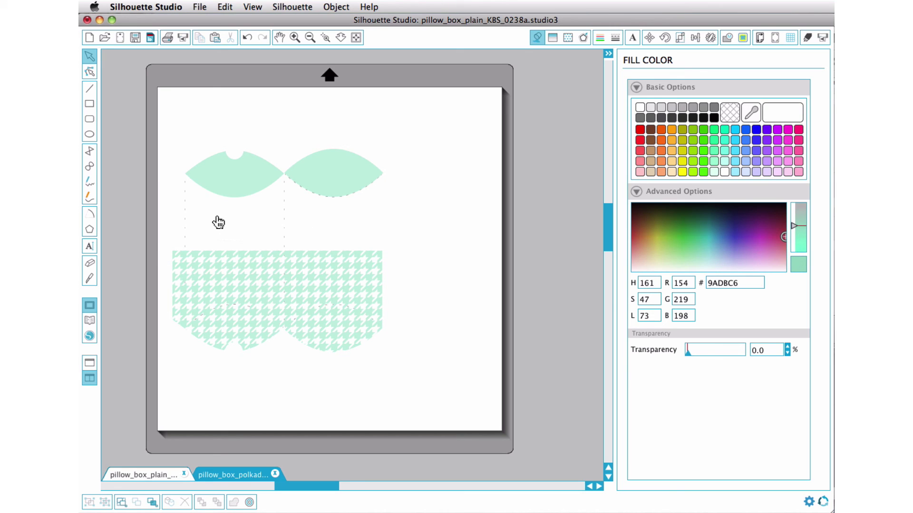